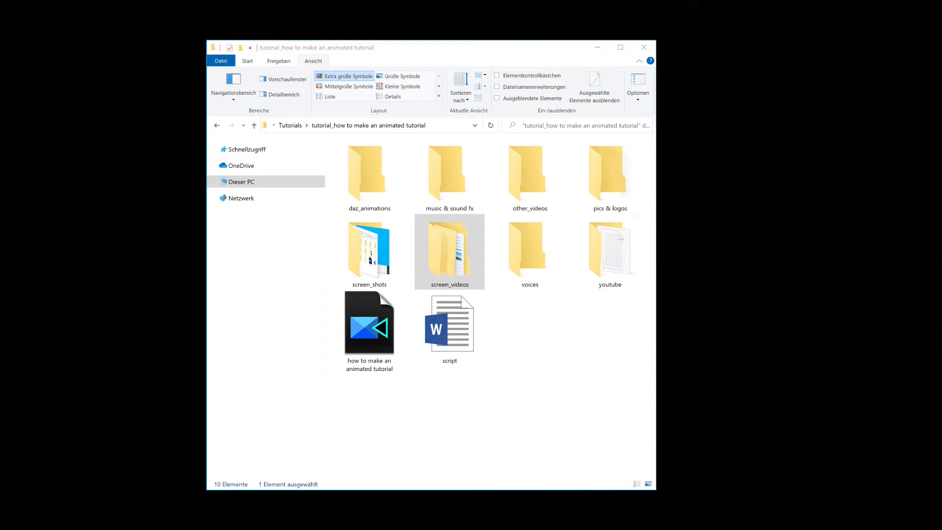
Open the screen_videos project folder in File Explorer.
key("Return")
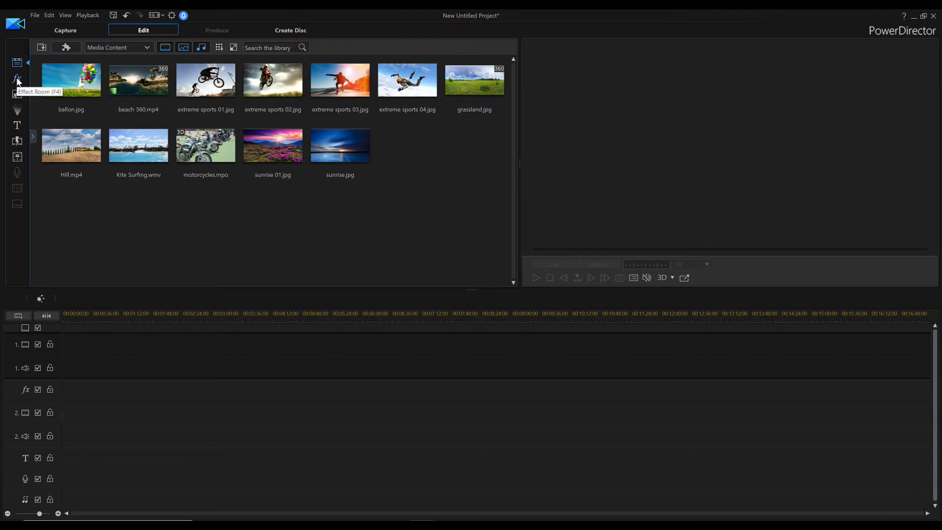
left_click(17, 80)
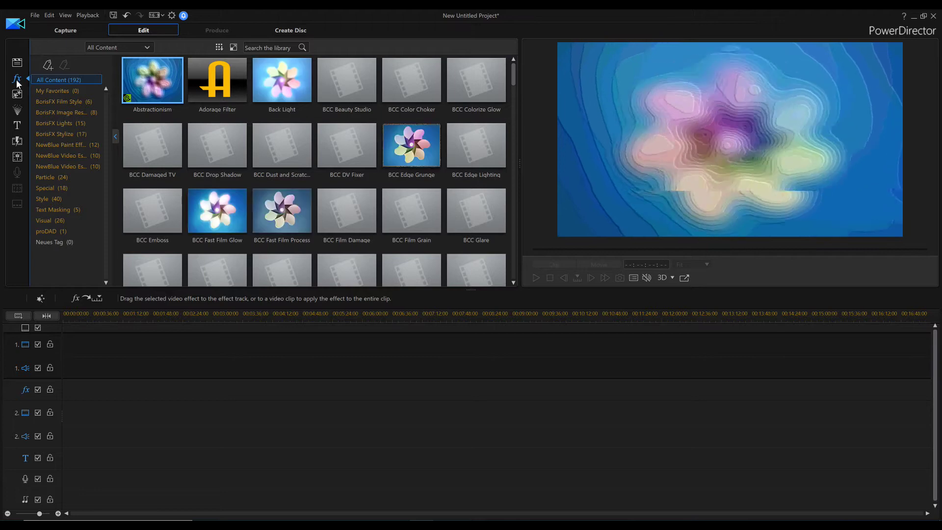
left_click(18, 96)
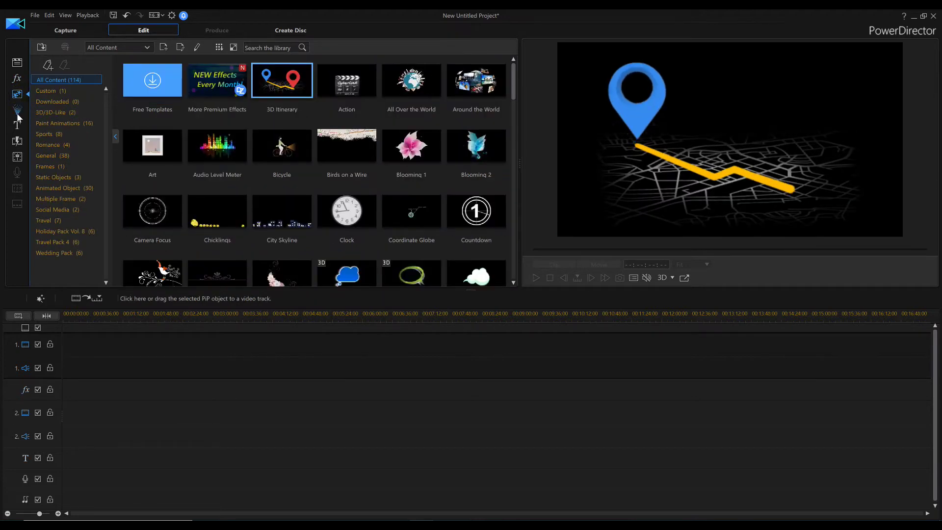
left_click(17, 112)
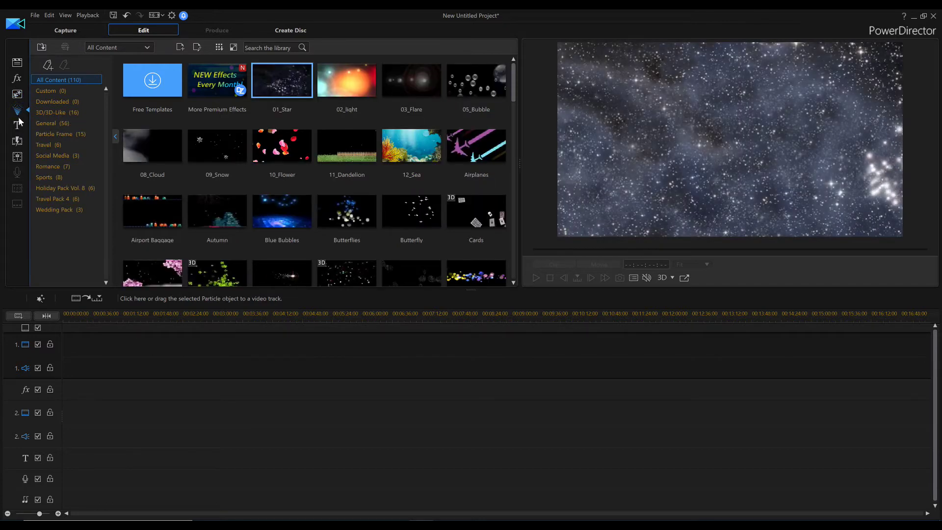
left_click(17, 127)
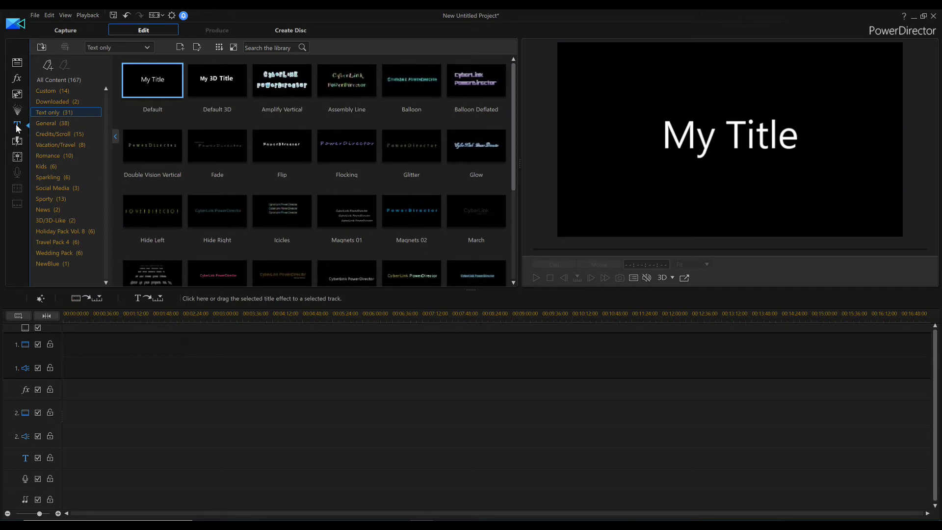
left_click(18, 143)
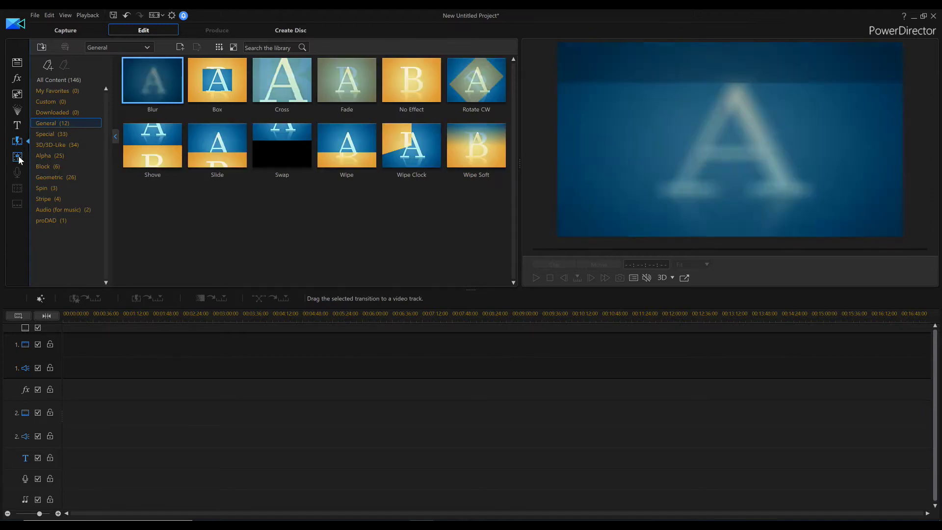
left_click(18, 158)
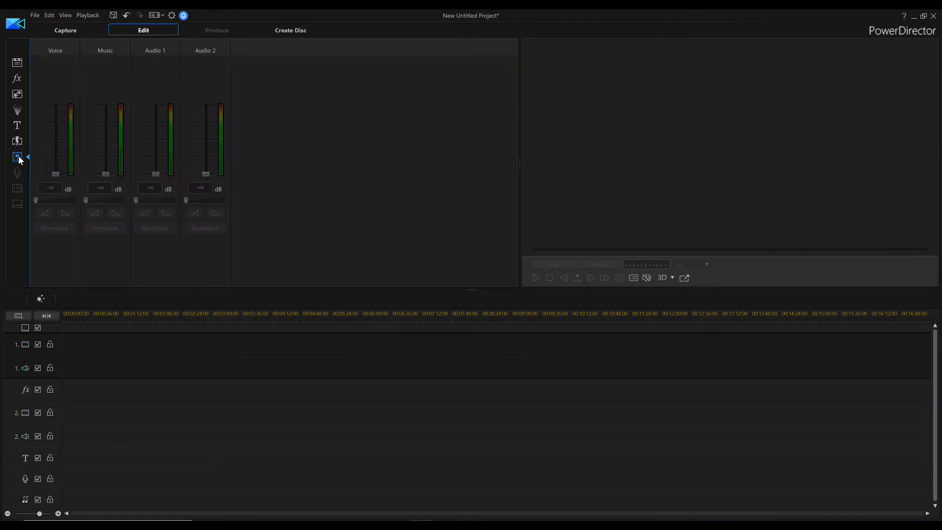
left_click(17, 63)
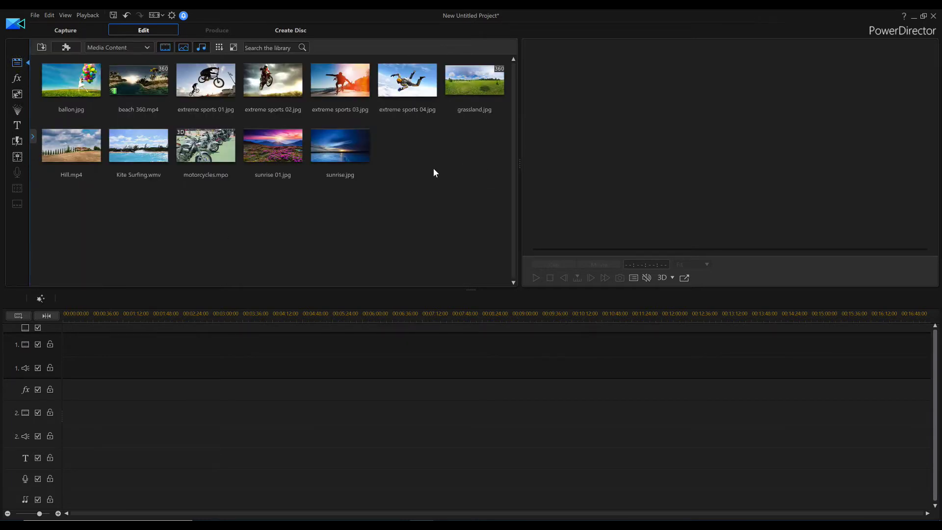
Empty PowerDirector's media library, then make the library taller and the preview wider.
right_click(297, 203)
left_click(380, 291)
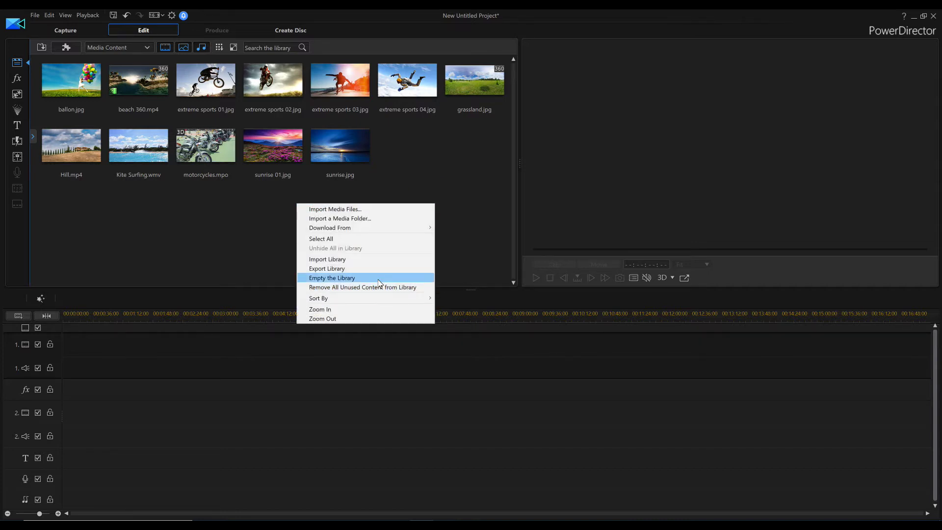
left_click(379, 278)
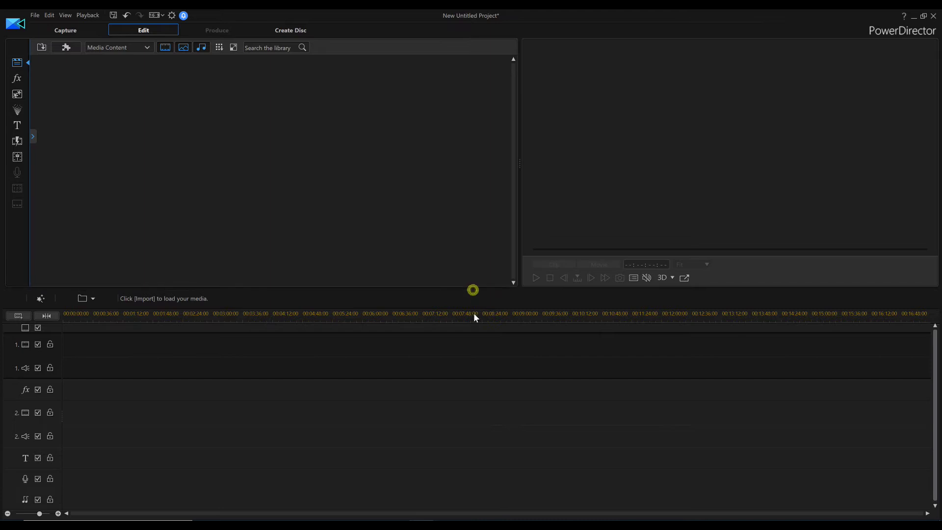
left_click_drag(484, 379, 484, 333)
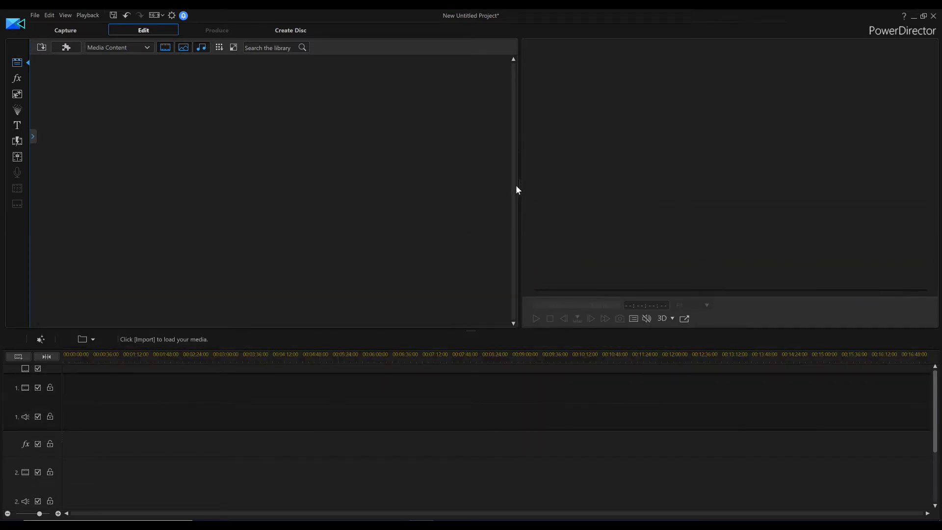
left_click_drag(519, 185, 452, 191)
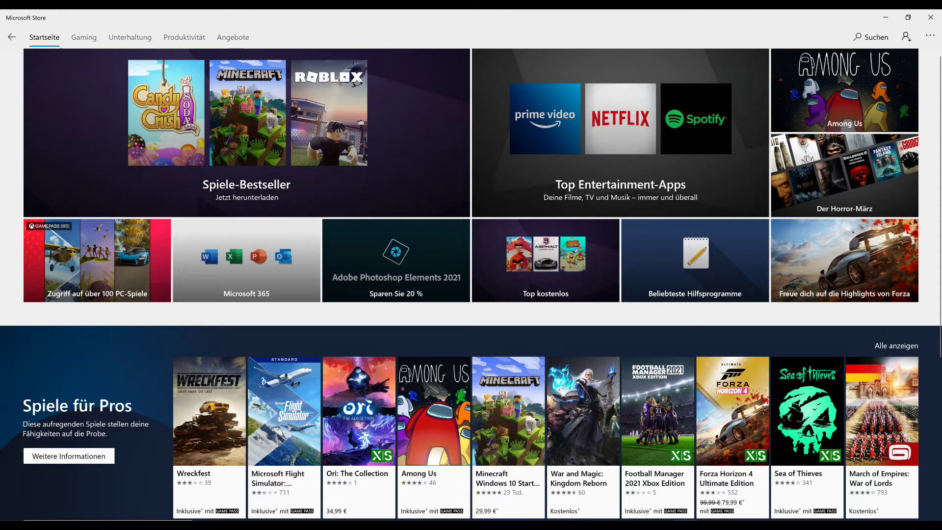
Search the Store for 'ausschneiden', open Ausschneiden und skizzieren, and expand its supported languages.
left_click(870, 37)
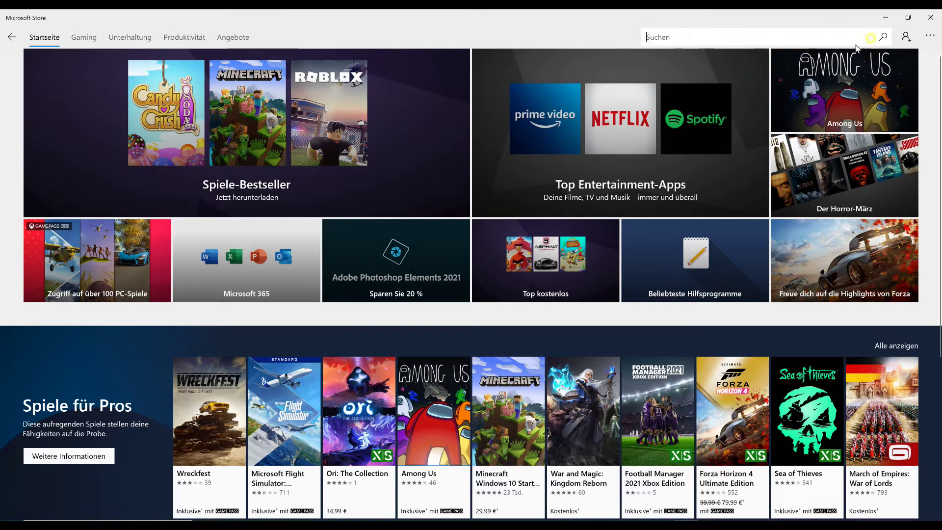
type("ausschneiden")
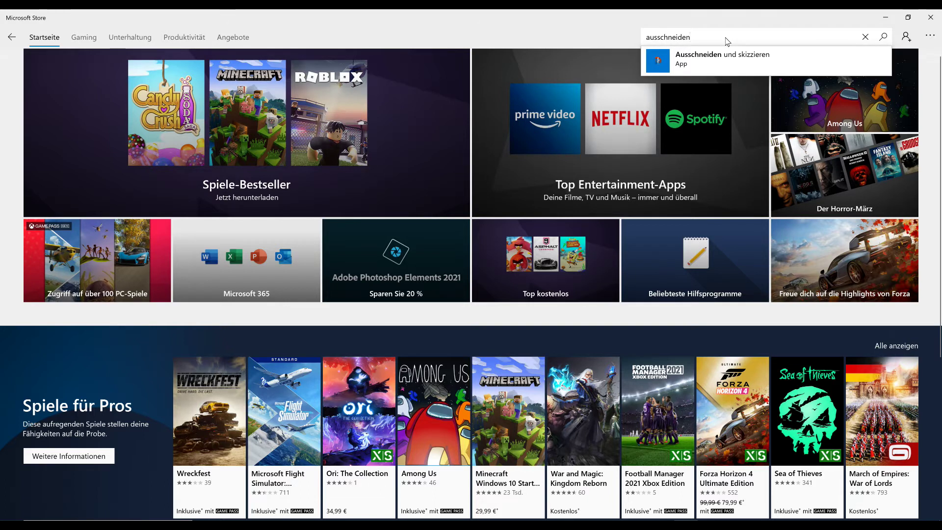
left_click(720, 59)
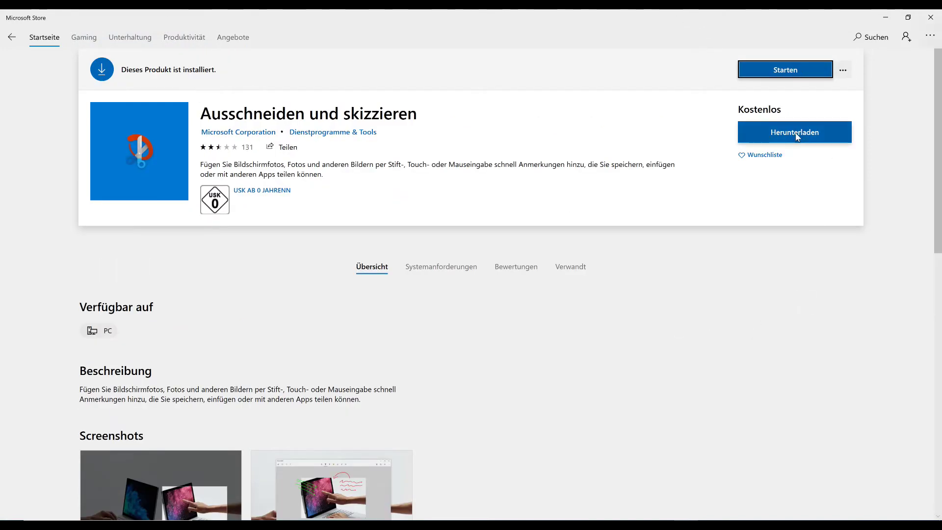
scroll(796, 211, "down", 10)
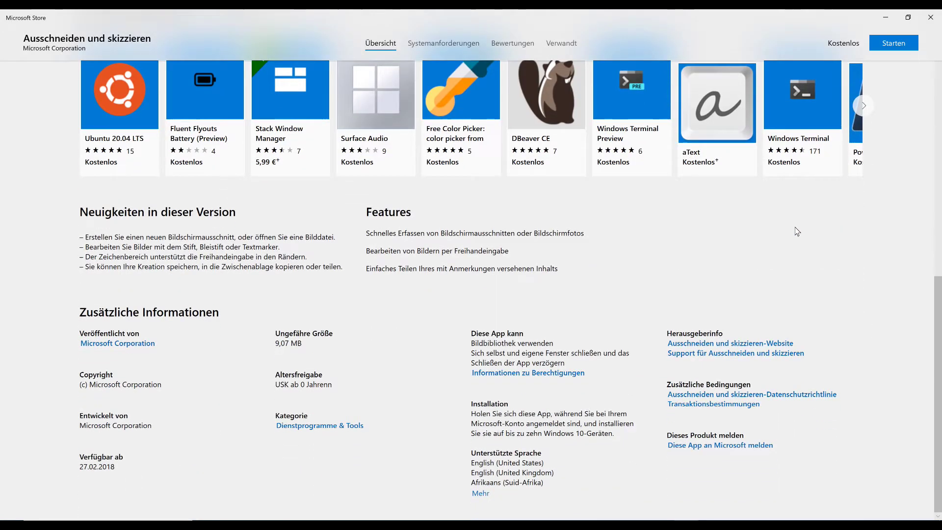
left_click(480, 493)
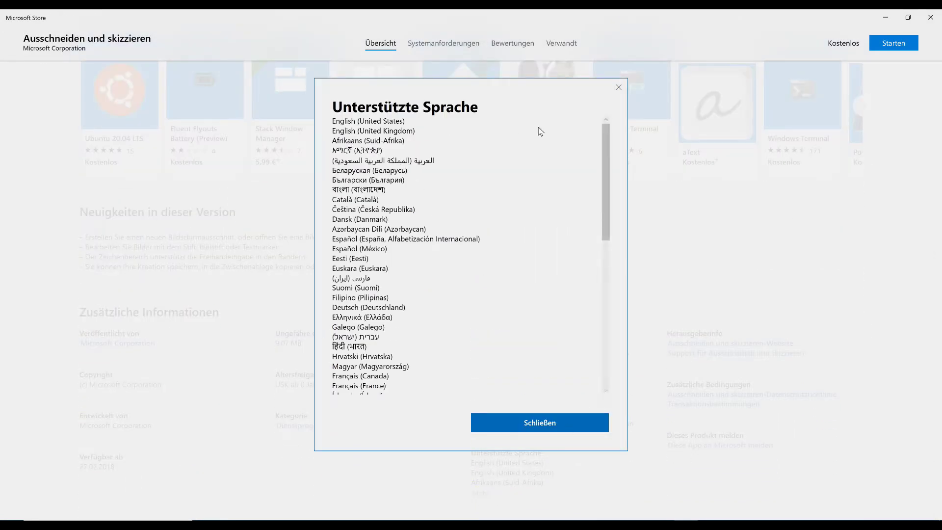
scroll(607, 176, "down", 2)
scroll(607, 175, "down", 8)
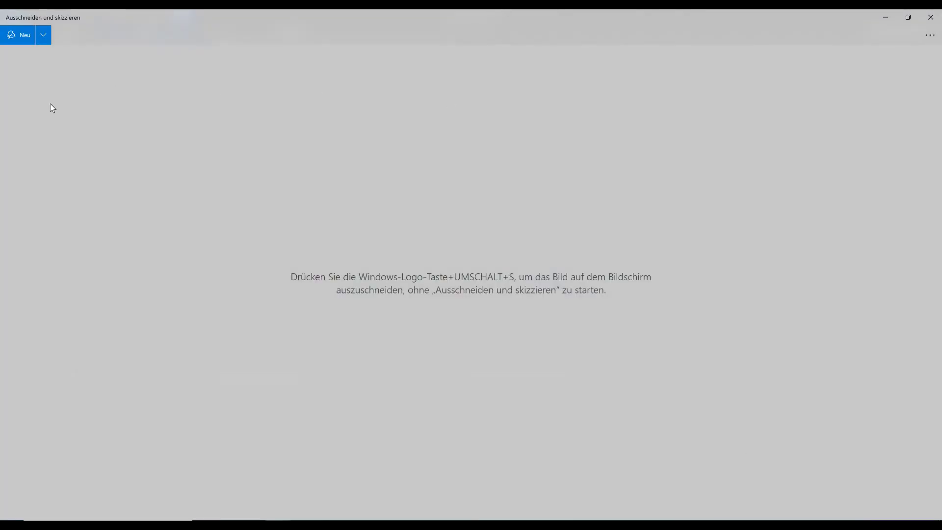
Snip the media library and cross out extreme sports 01, motorcycles and Kite Surfing in red.
left_click(25, 35)
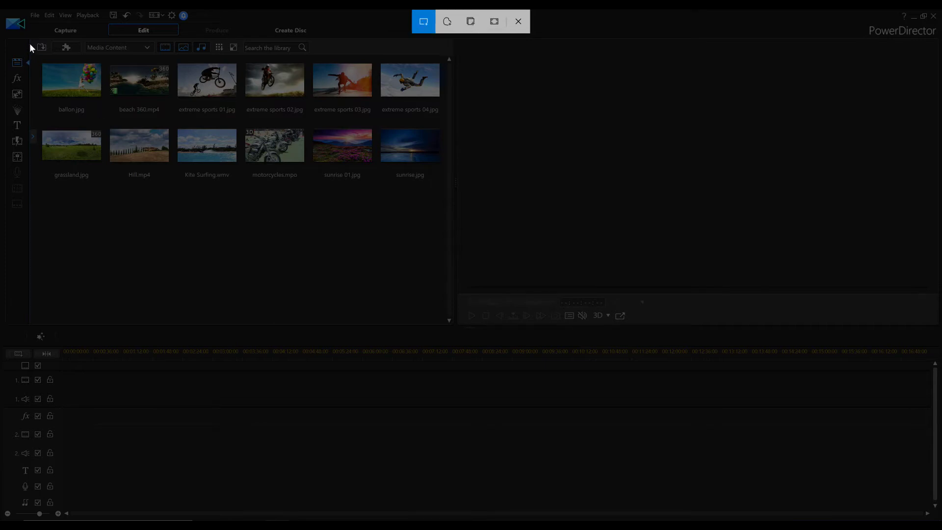
left_click_drag(28, 29, 481, 235)
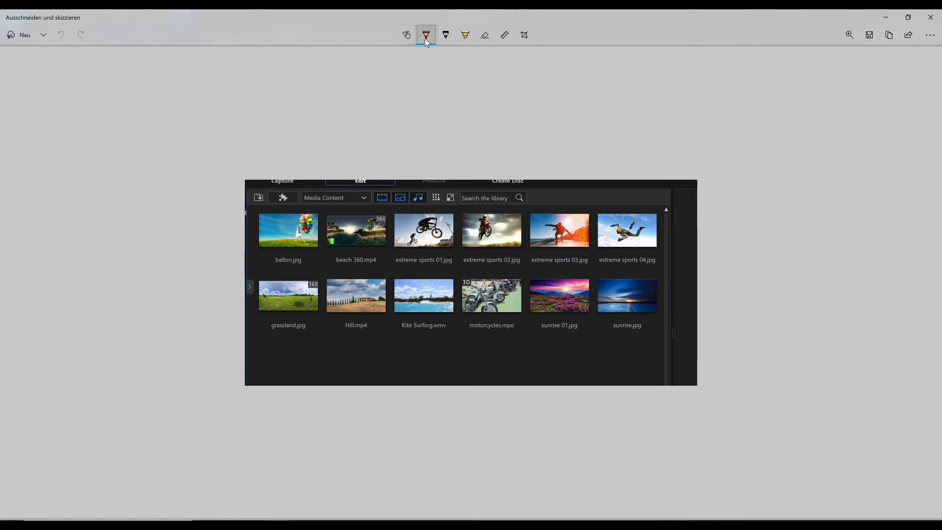
mouse_move(403, 216)
left_mouse_down()
mouse_move(444, 237)
mouse_move(437, 230)
mouse_move(403, 242)
left_mouse_up()
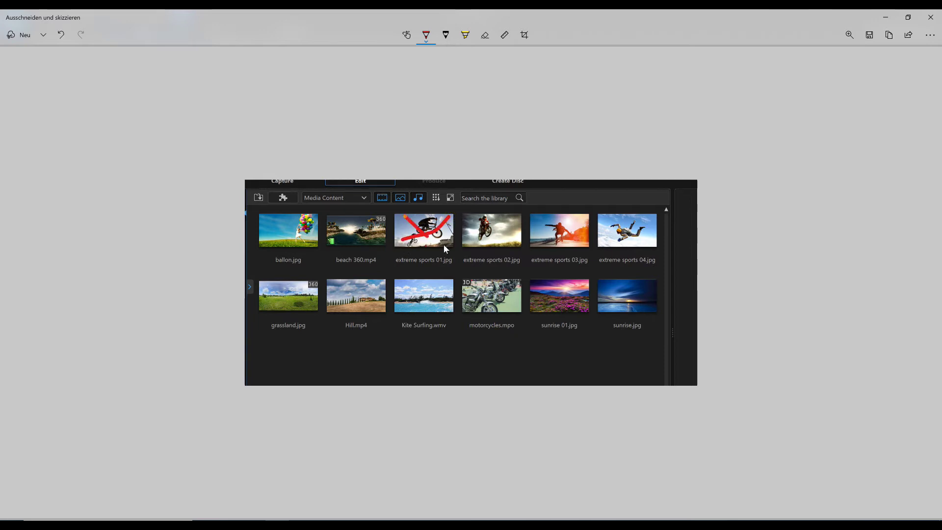
mouse_move(508, 278)
left_mouse_down()
mouse_move(463, 302)
mouse_move(472, 289)
mouse_move(505, 308)
left_mouse_up()
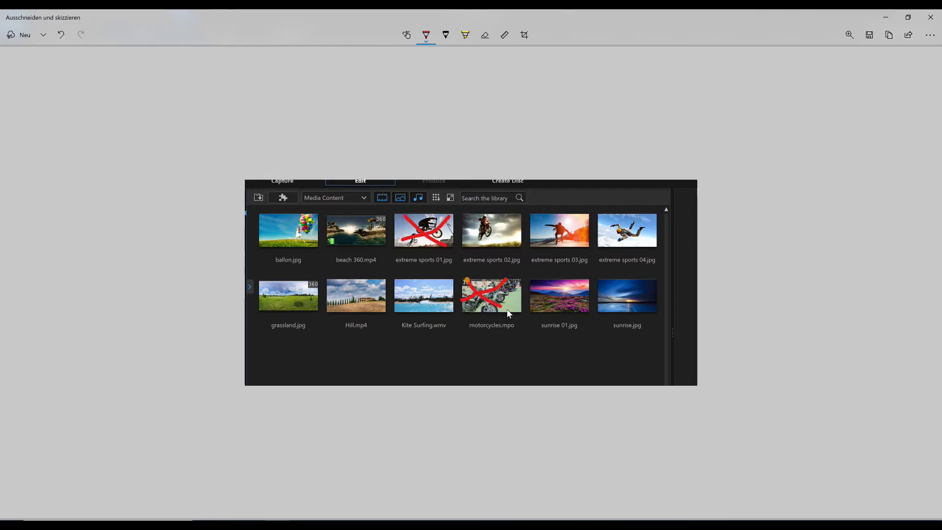
mouse_move(450, 284)
left_mouse_down()
mouse_move(407, 301)
mouse_move(446, 305)
left_mouse_up()
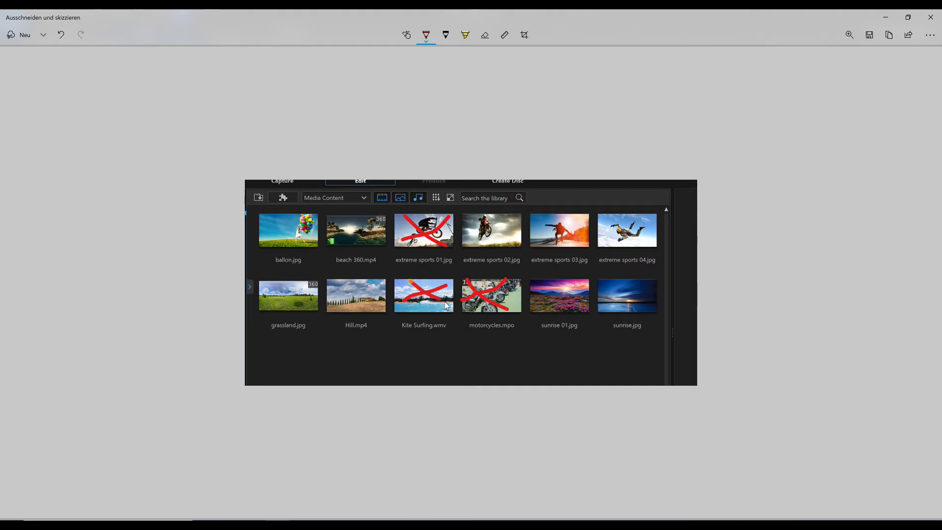
left_click(524, 36)
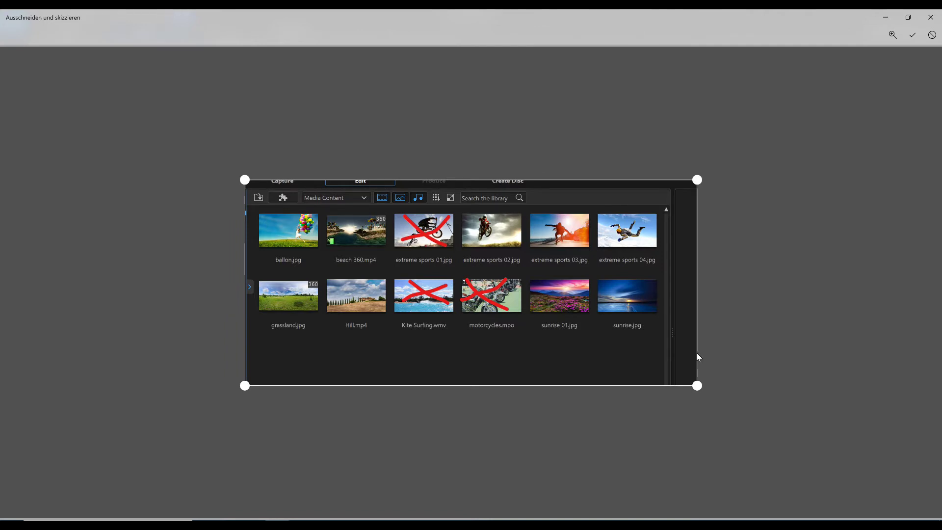
Crop the snip's right, bottom and top edges to frame just the thumbnail grid.
left_click_drag(694, 385, 670, 395)
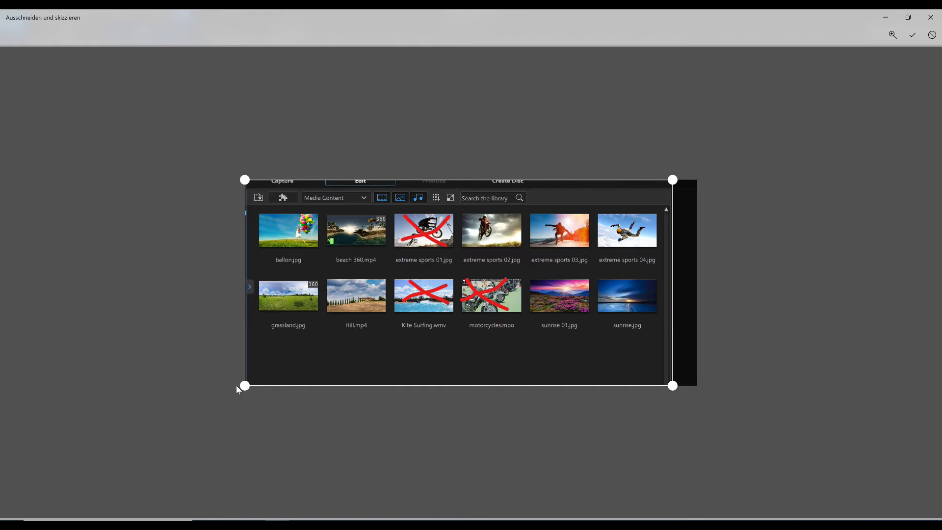
left_click_drag(244, 385, 240, 345)
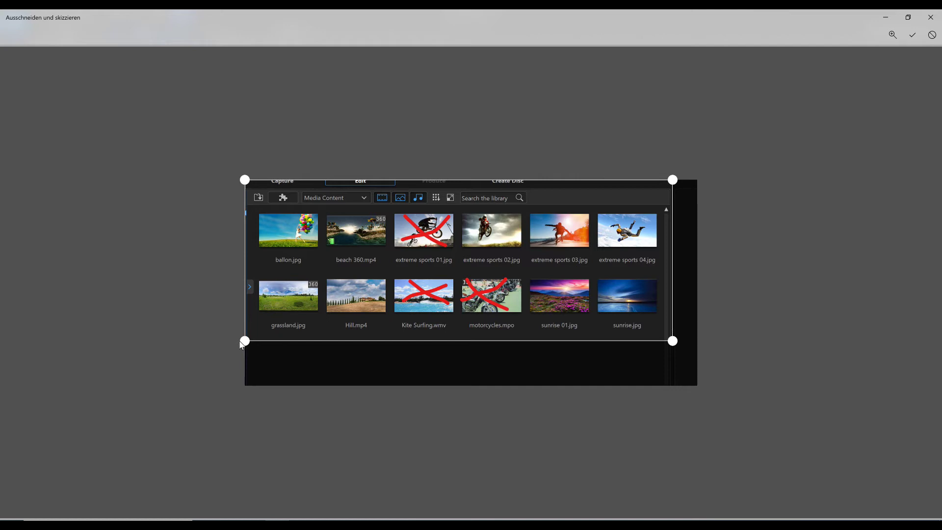
left_click_drag(244, 180, 244, 188)
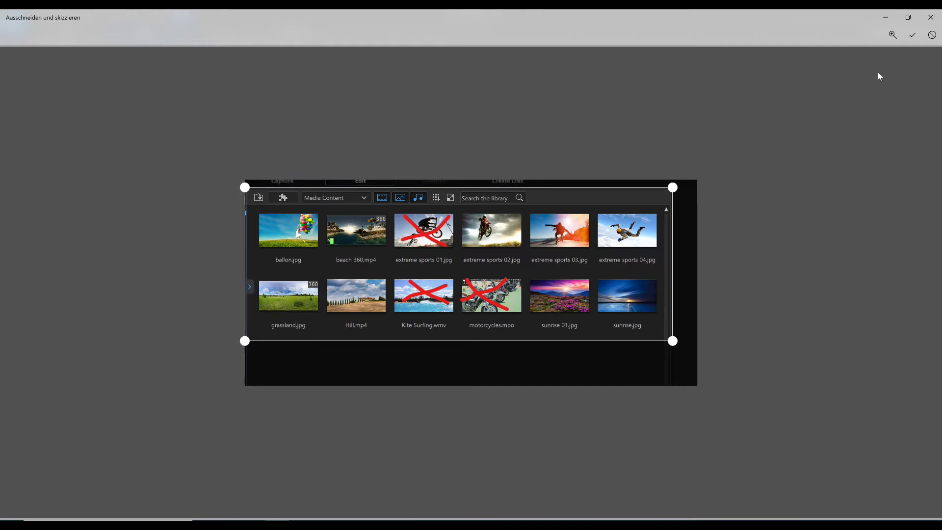
left_click(910, 36)
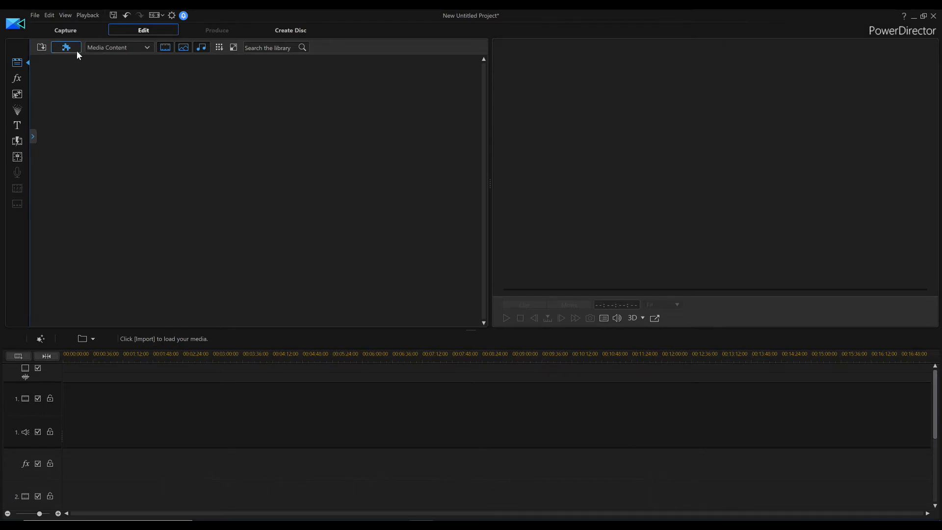
Make a short screen recording from the Capture module, moving the recorder widget aside, then stop it.
left_click(65, 30)
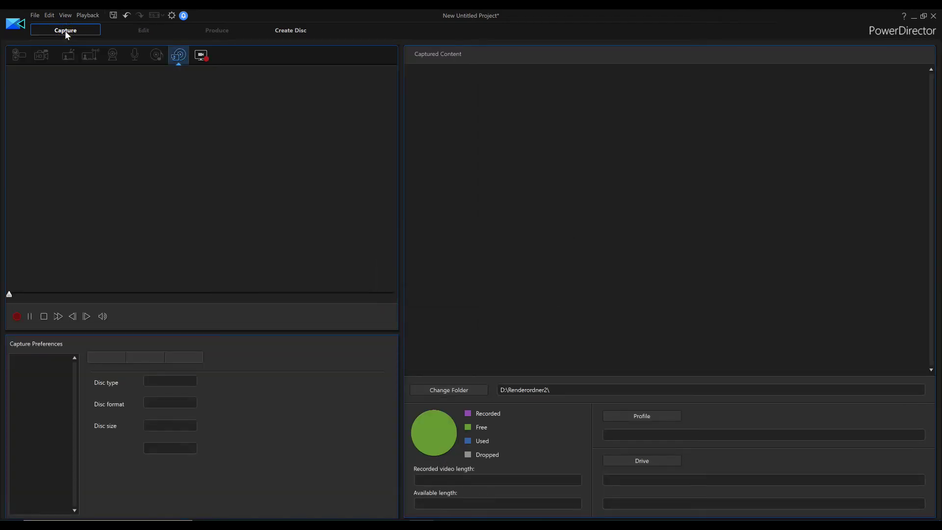
left_click(199, 59)
left_click_drag(470, 248, 728, 102)
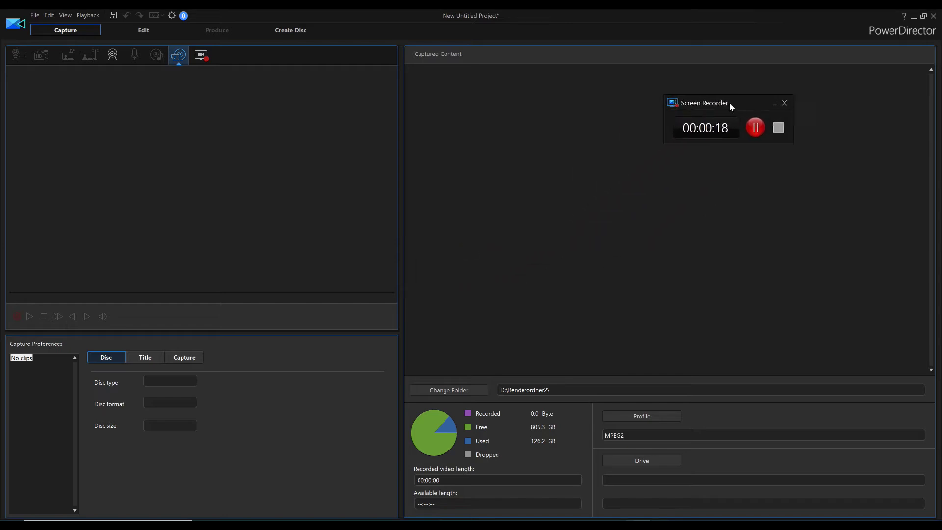
left_click(779, 128)
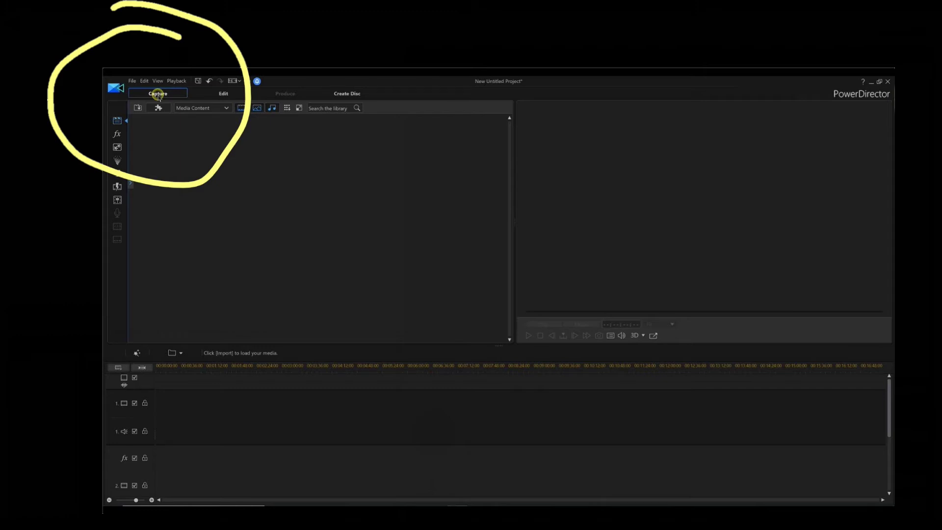
Open the Screen Recorder from PowerDirector's Capture module.
left_click(157, 94)
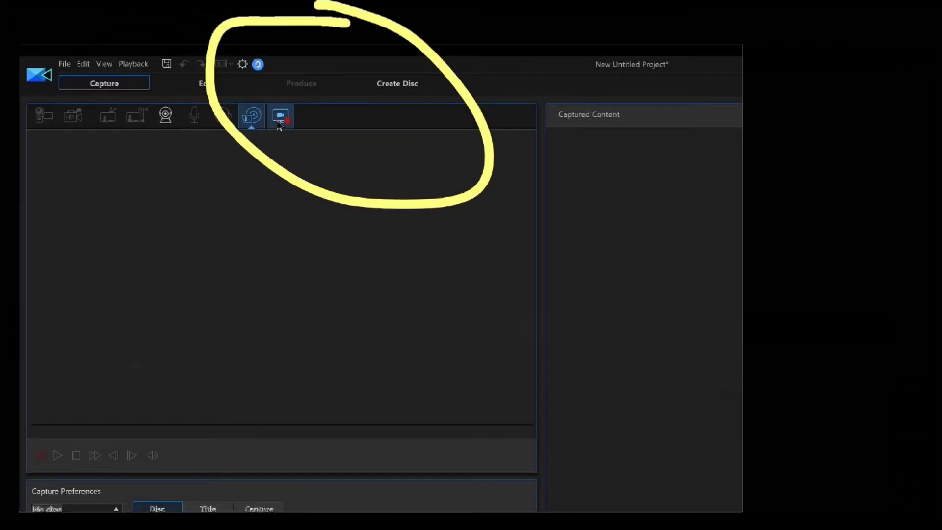
left_click(279, 120)
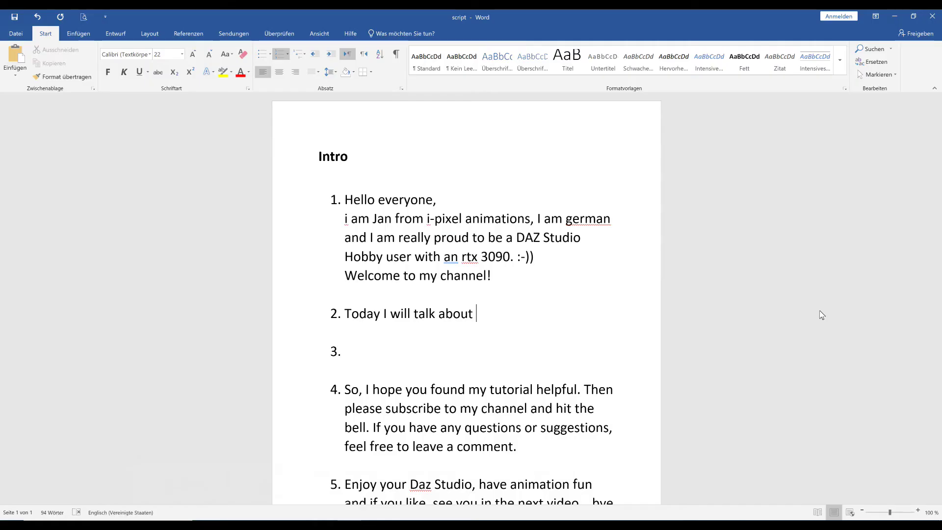
Complete script item 2 with 'how to make a animated tutorial....'.
type("how to make a")
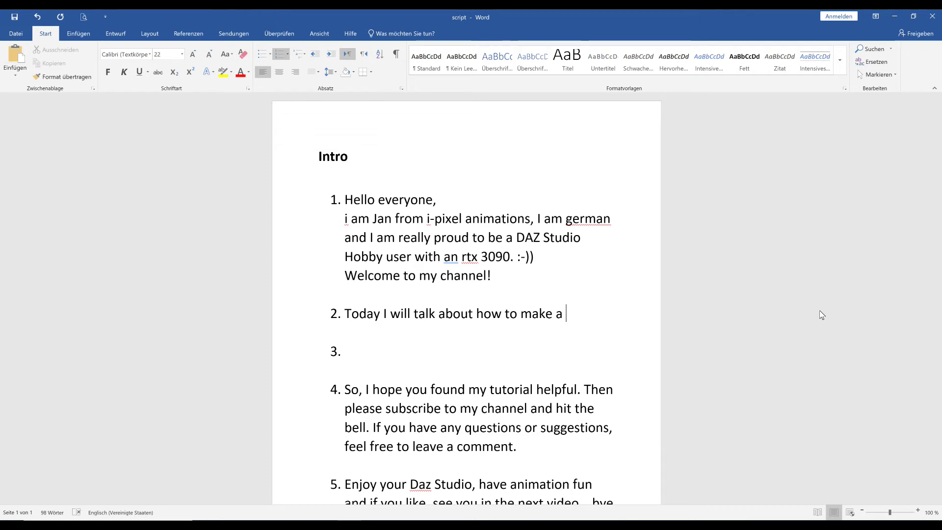
type(" animated tutorial")
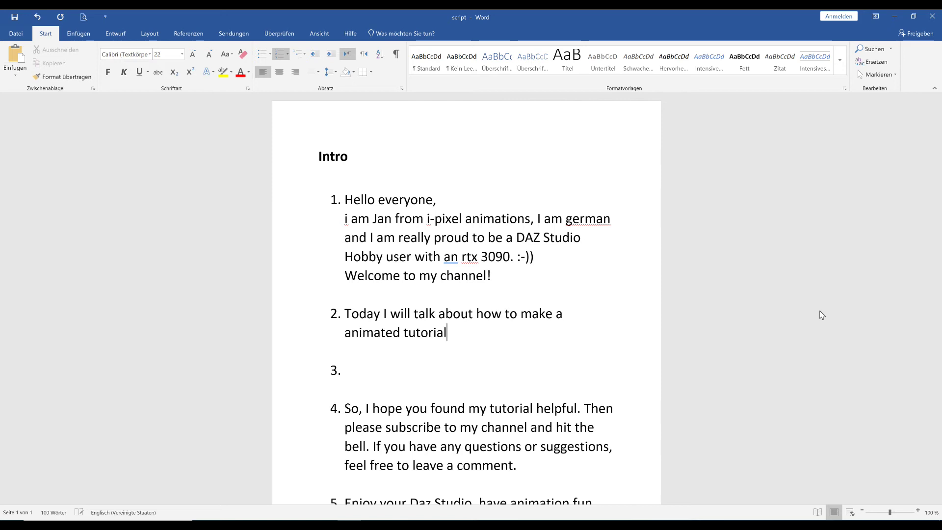
type("....")
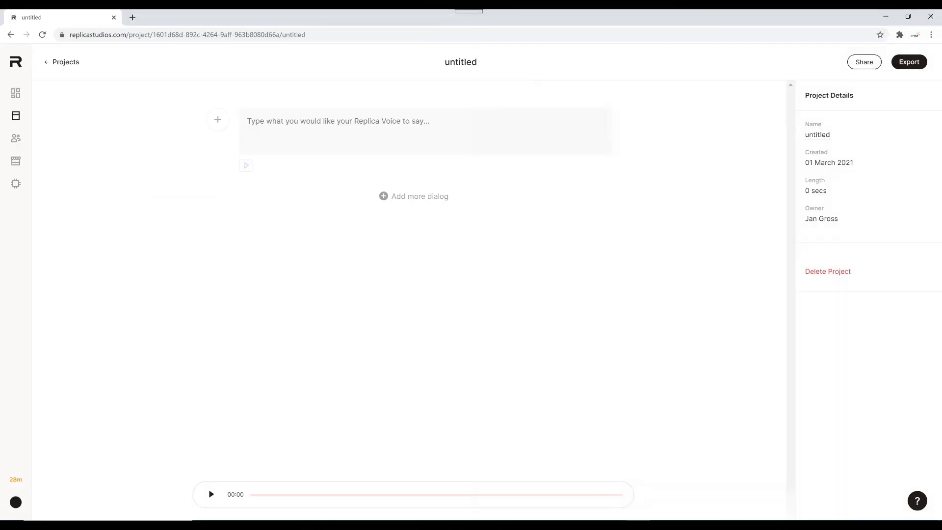
Paste the two dialog lines, assign a character voice, and download the generated speech audio.
left_click(342, 131)
type("what the hell is your problem? what kind of camel are you?")
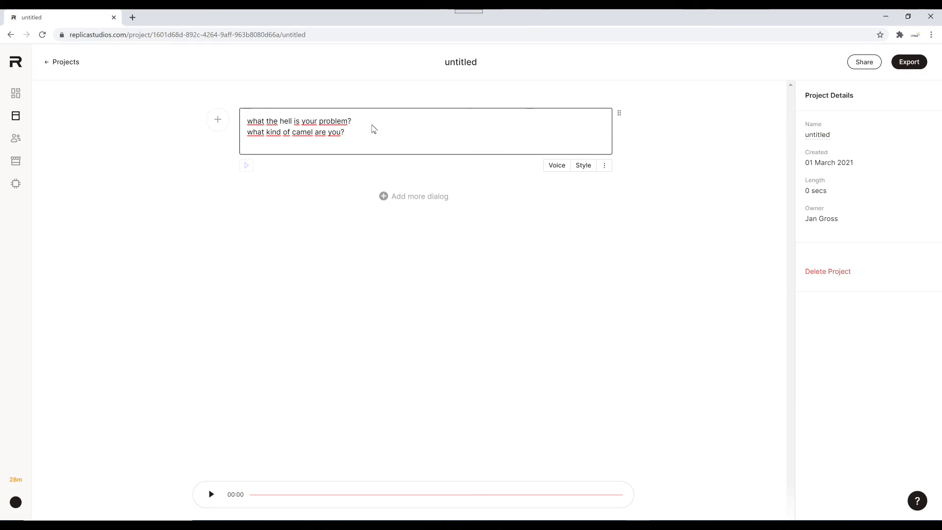
left_click(557, 167)
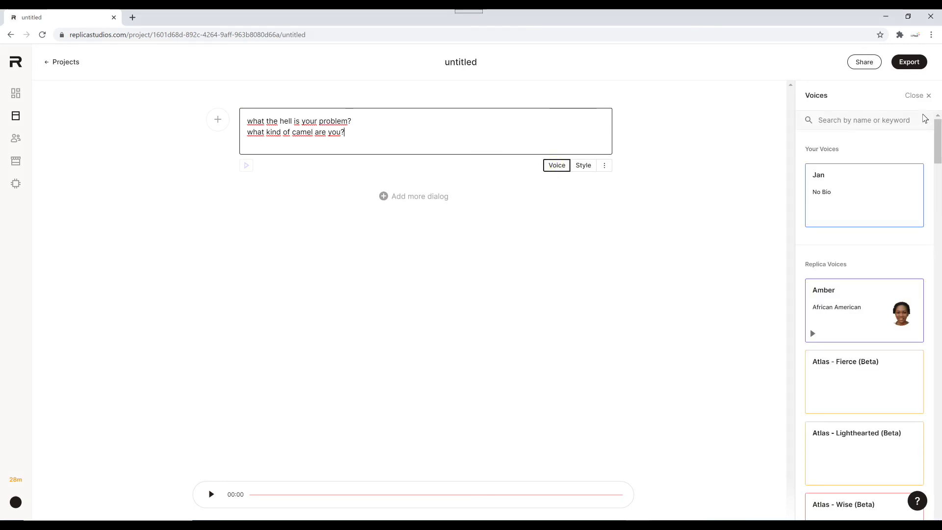
left_click_drag(936, 135, 935, 483)
left_click(863, 295)
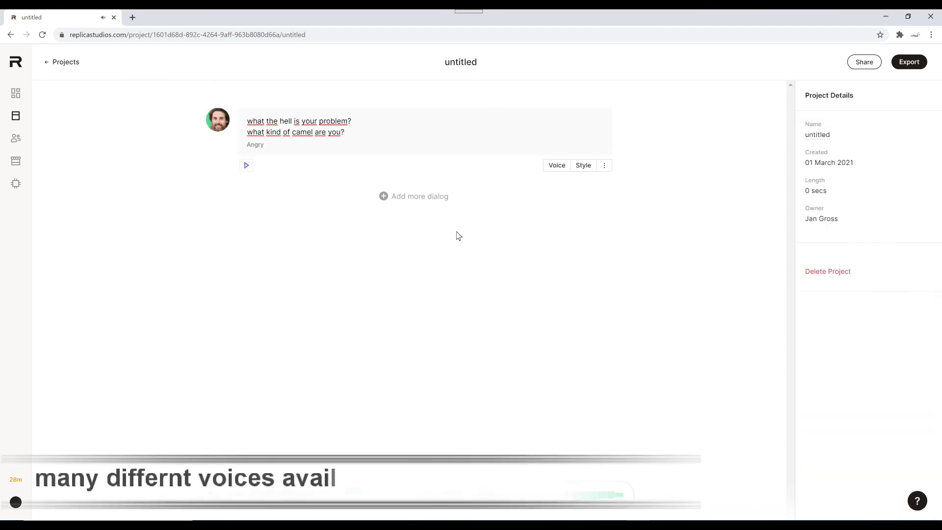
left_click(605, 166)
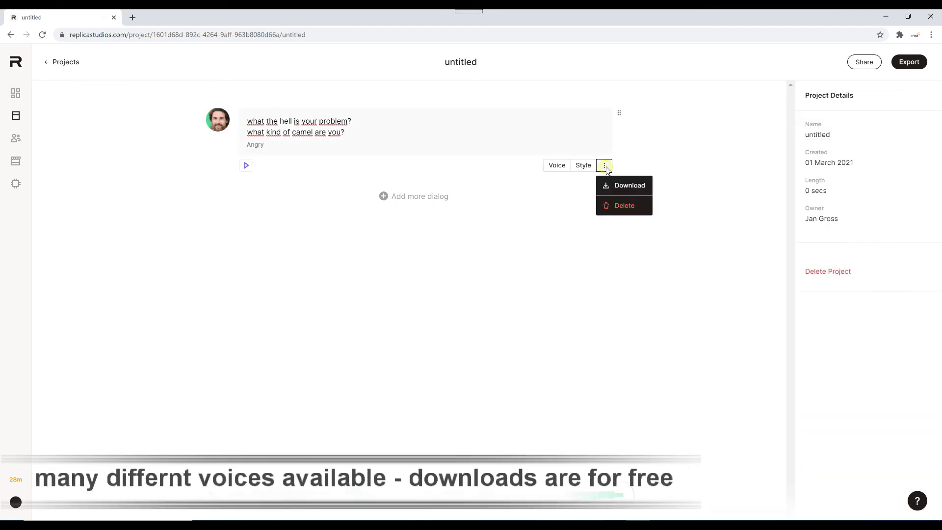
left_click(625, 186)
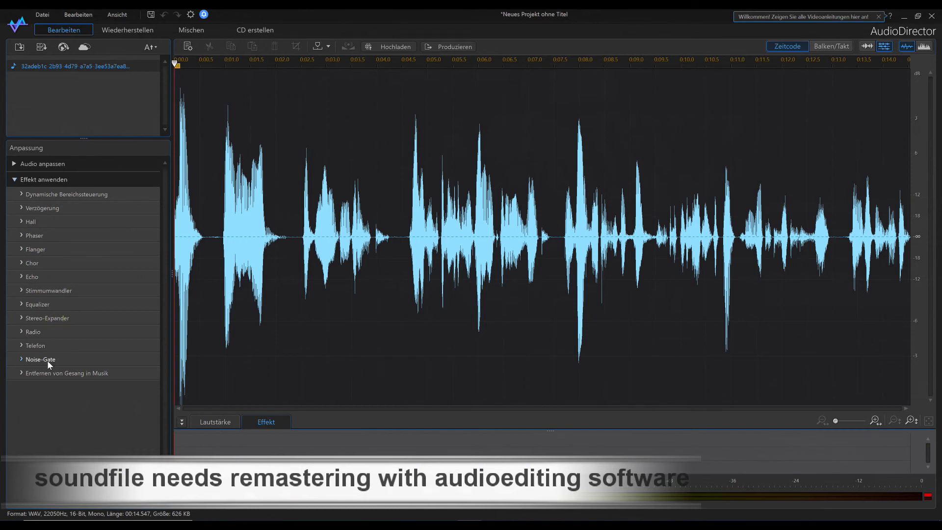
Apply an Equalizer with boosted <31 and >16K bands to the voice clip, then open the Daz 3D shop.
left_click(47, 359)
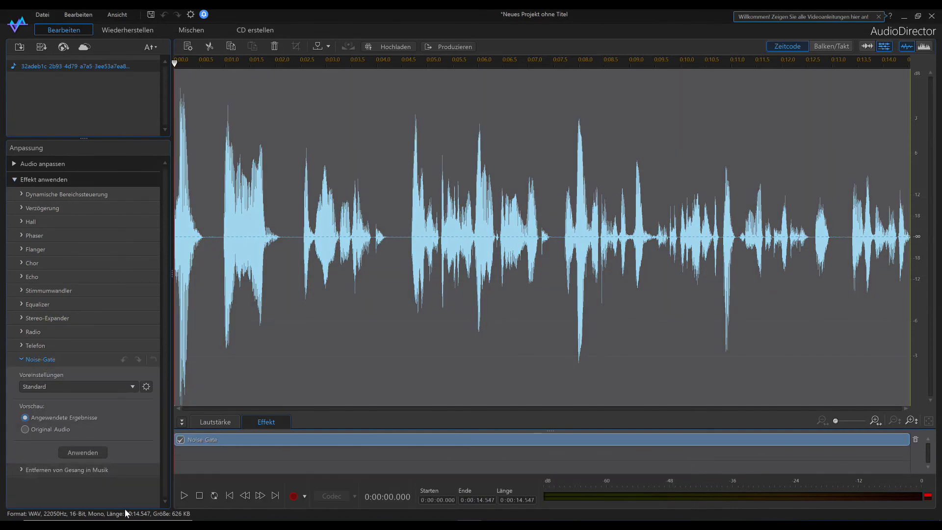
left_click(38, 305)
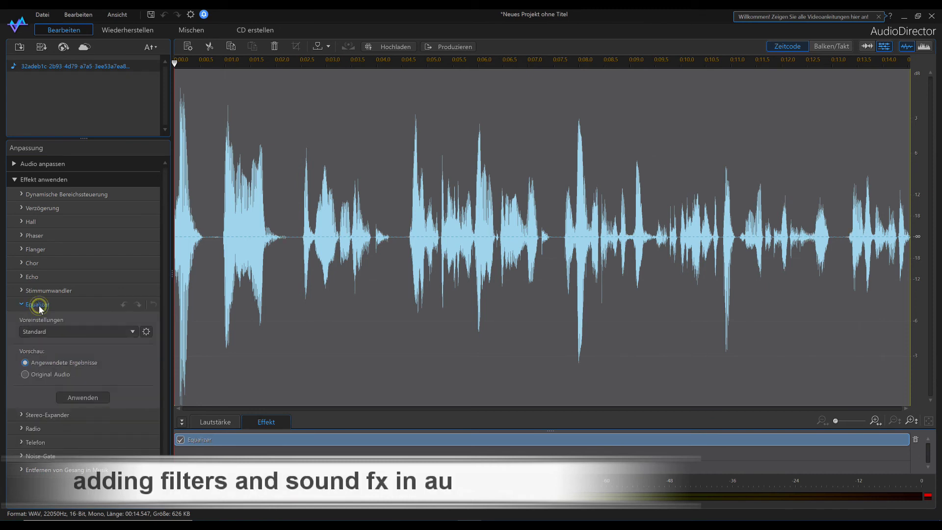
left_click(146, 332)
left_click_drag(509, 172, 219, 141)
left_click(259, 297)
left_click_drag(88, 216, 88, 197)
left_click_drag(269, 216, 269, 204)
left_click_drag(108, 216, 106, 211)
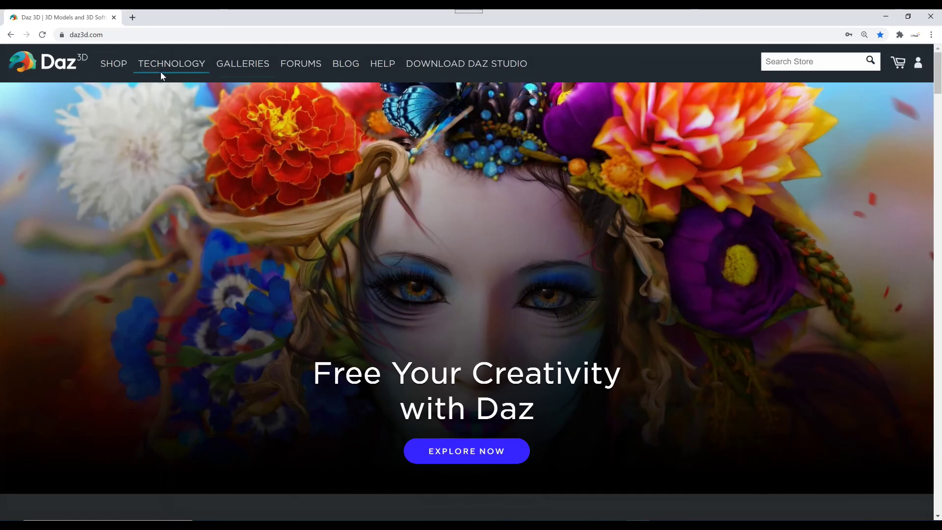
left_click(114, 66)
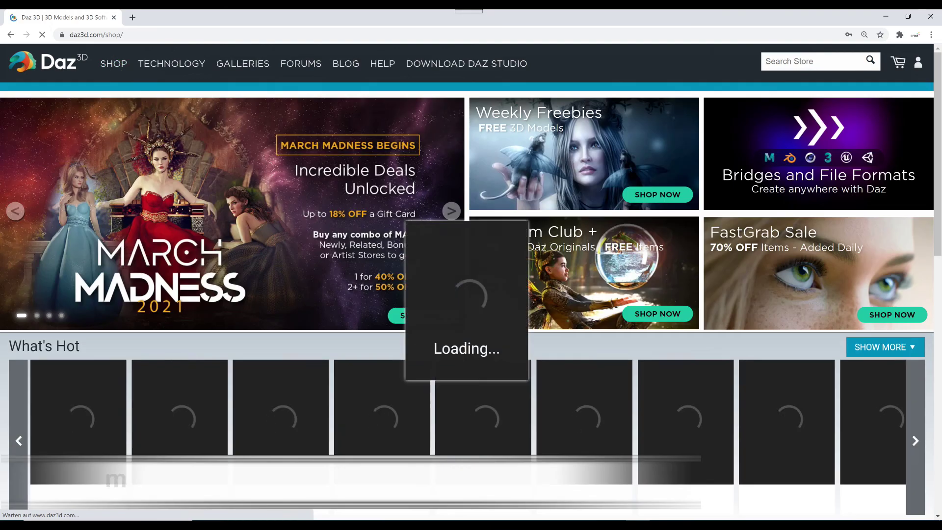